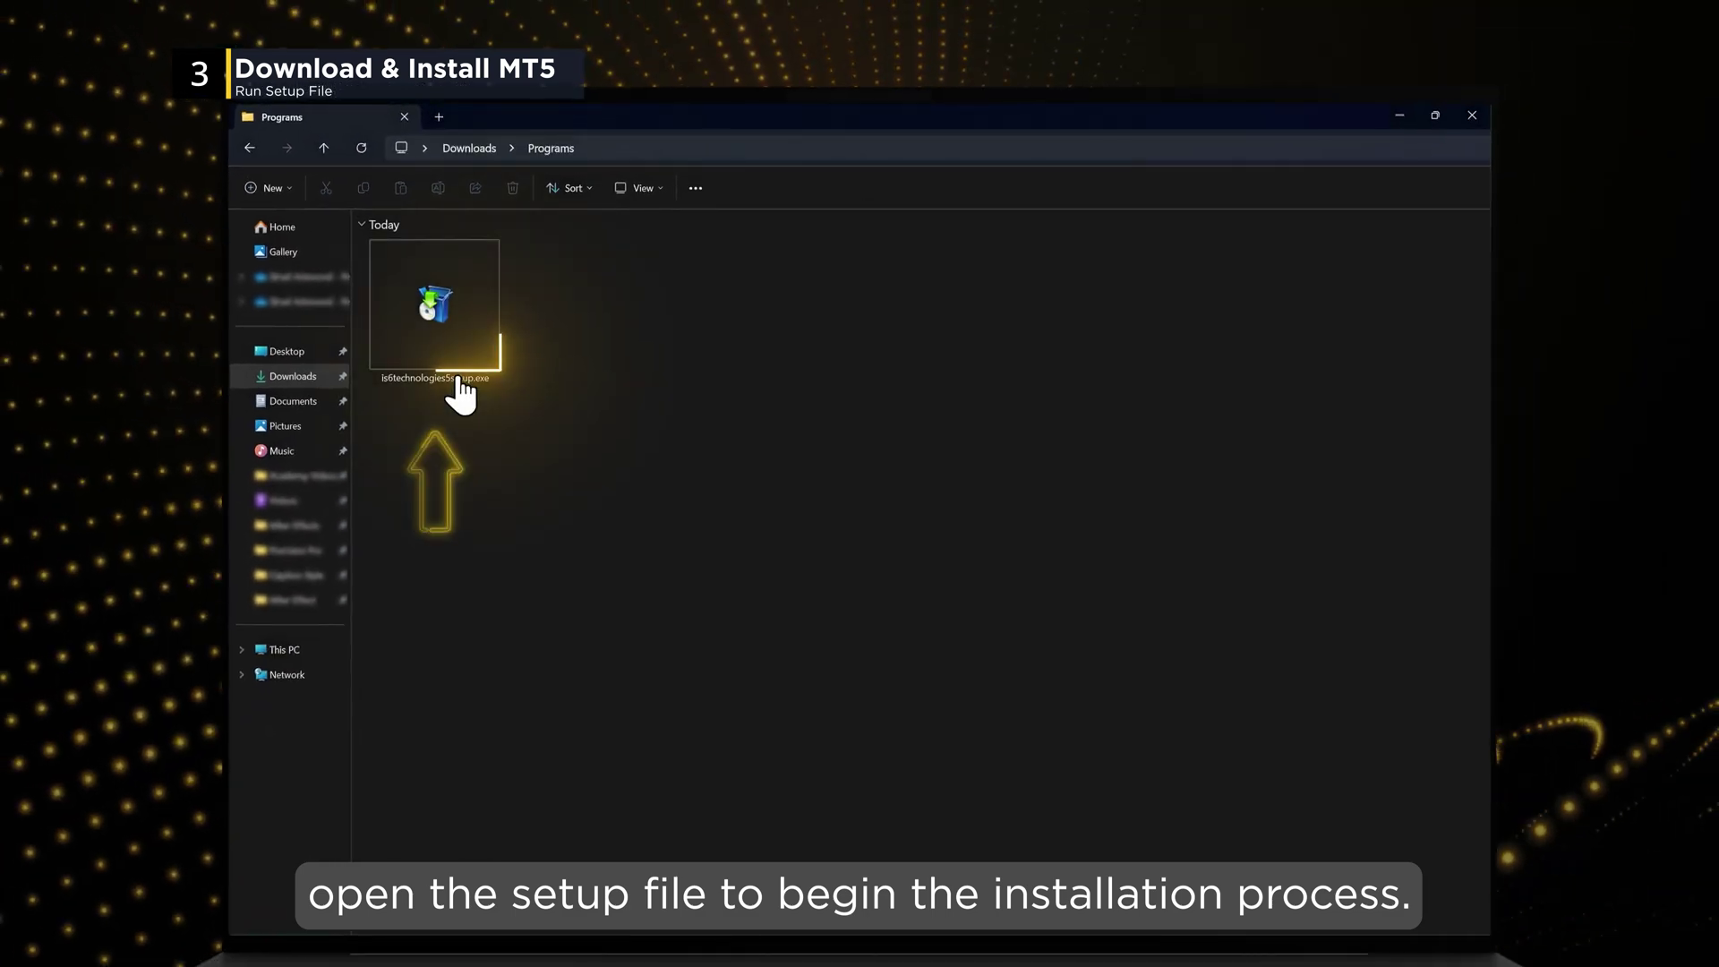
Step: Run the IS6 MT5 setup file, accept the license, and finish installing to launch MetaTrader 5
double_click(435, 311)
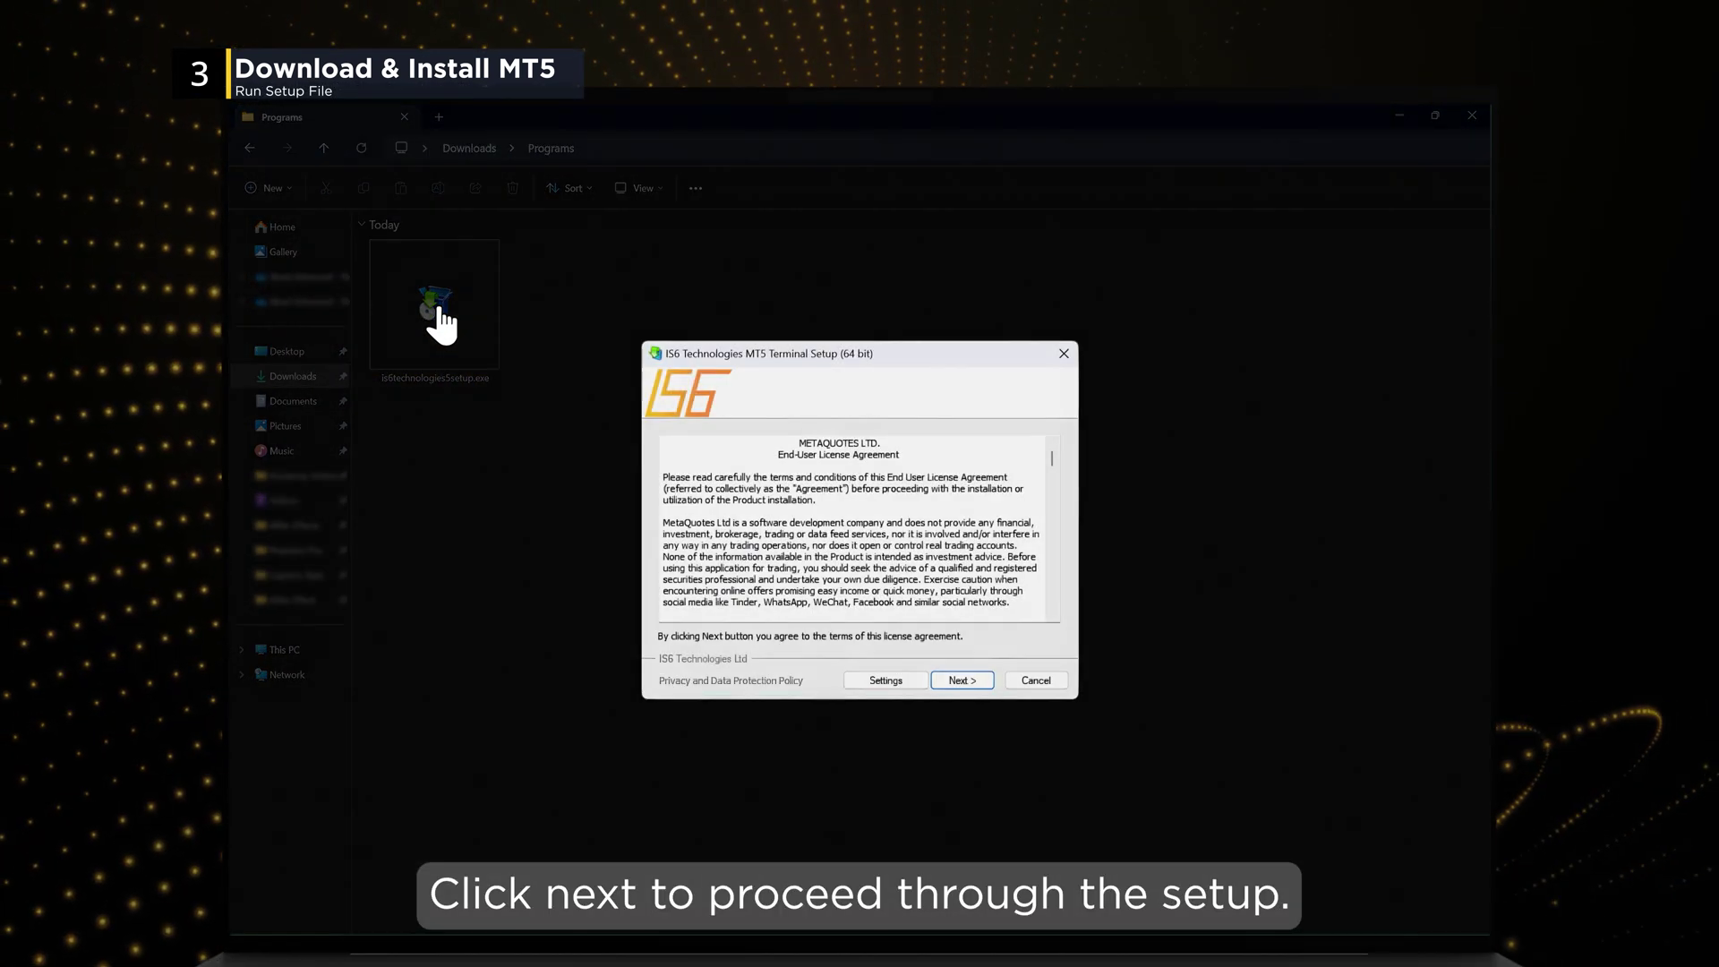
click(964, 679)
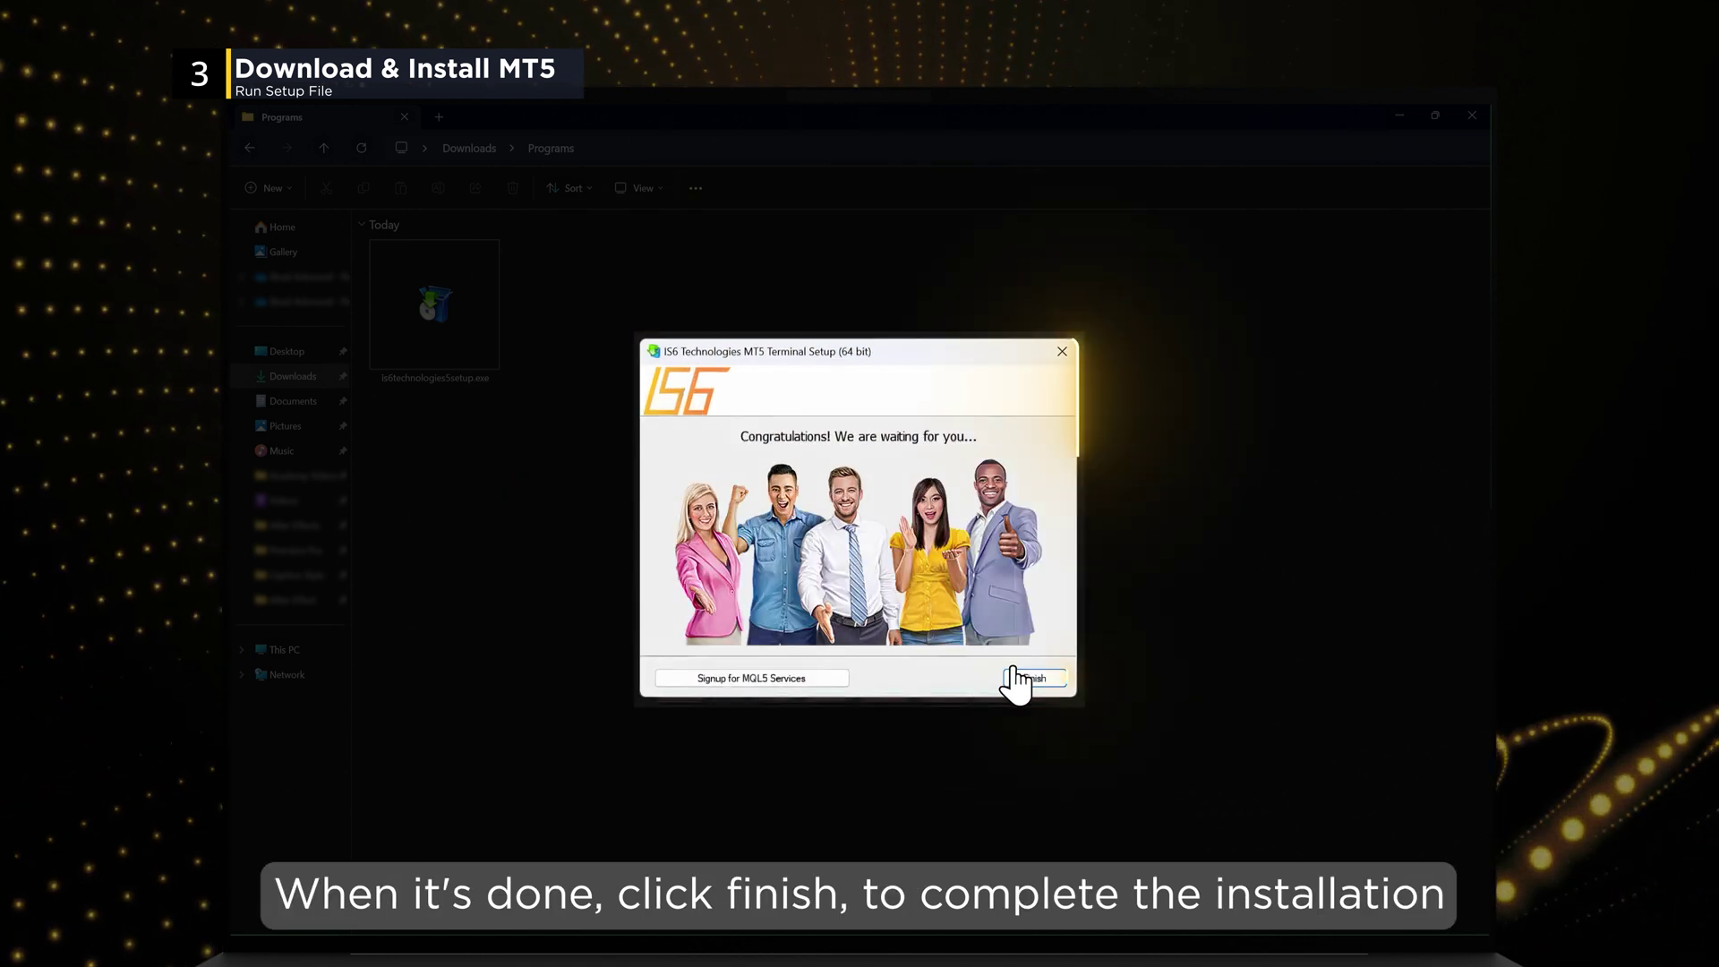
click(1034, 678)
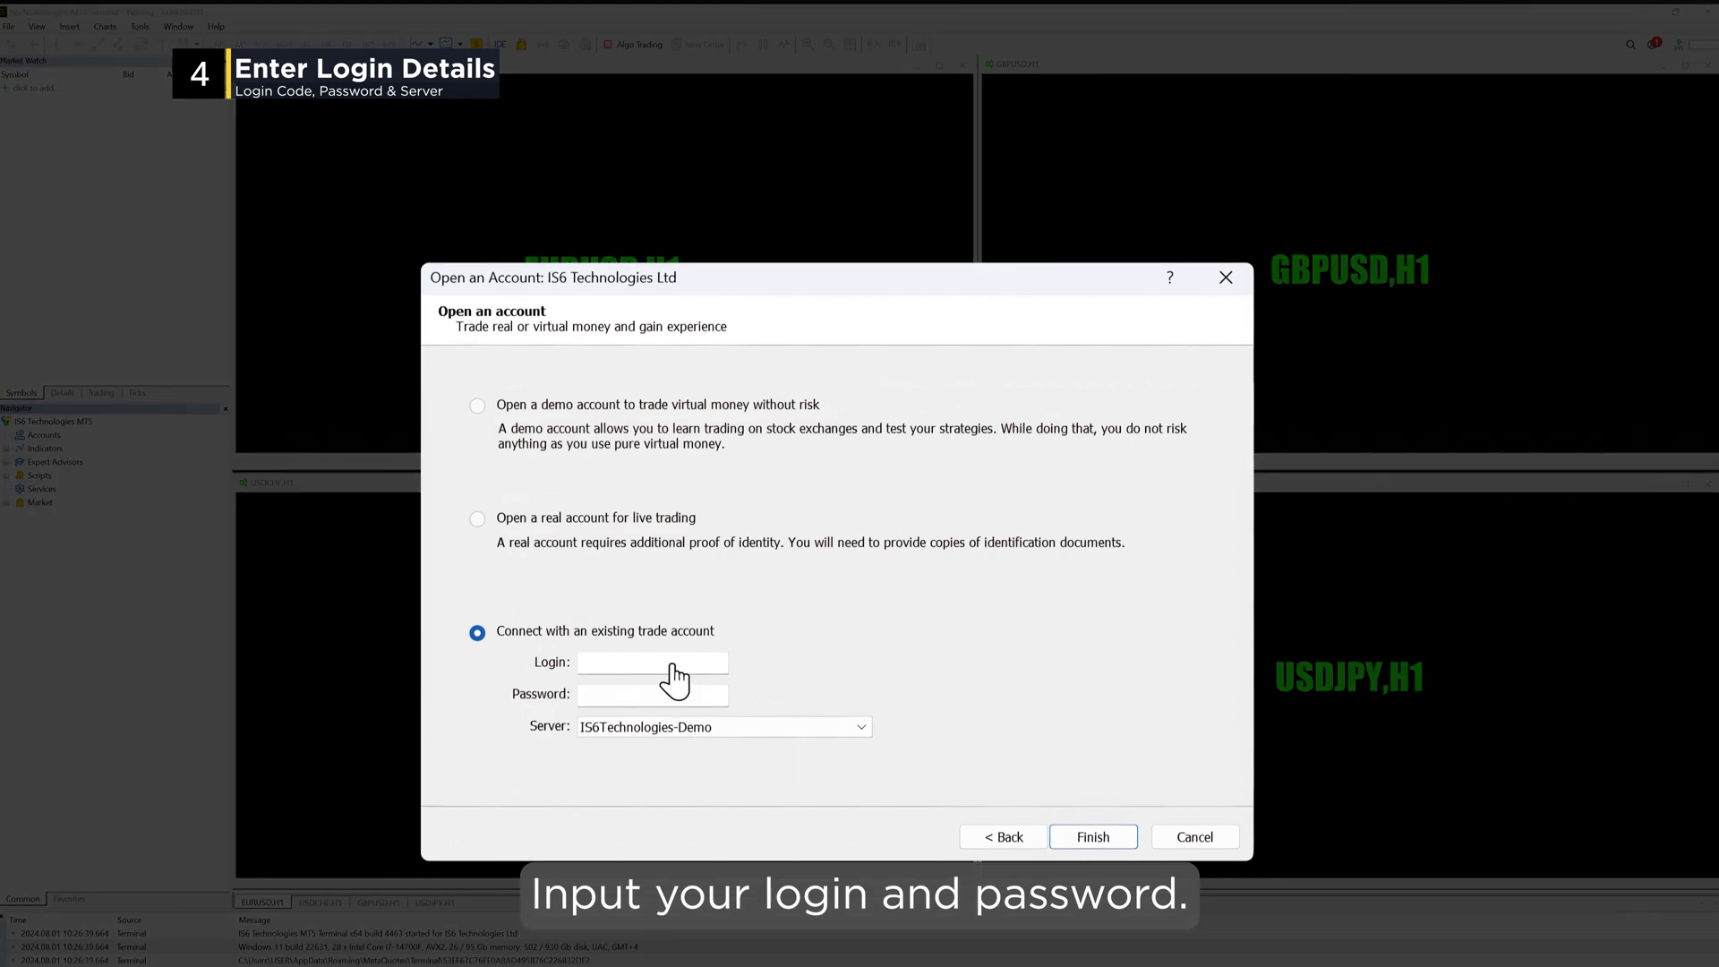
text(login)
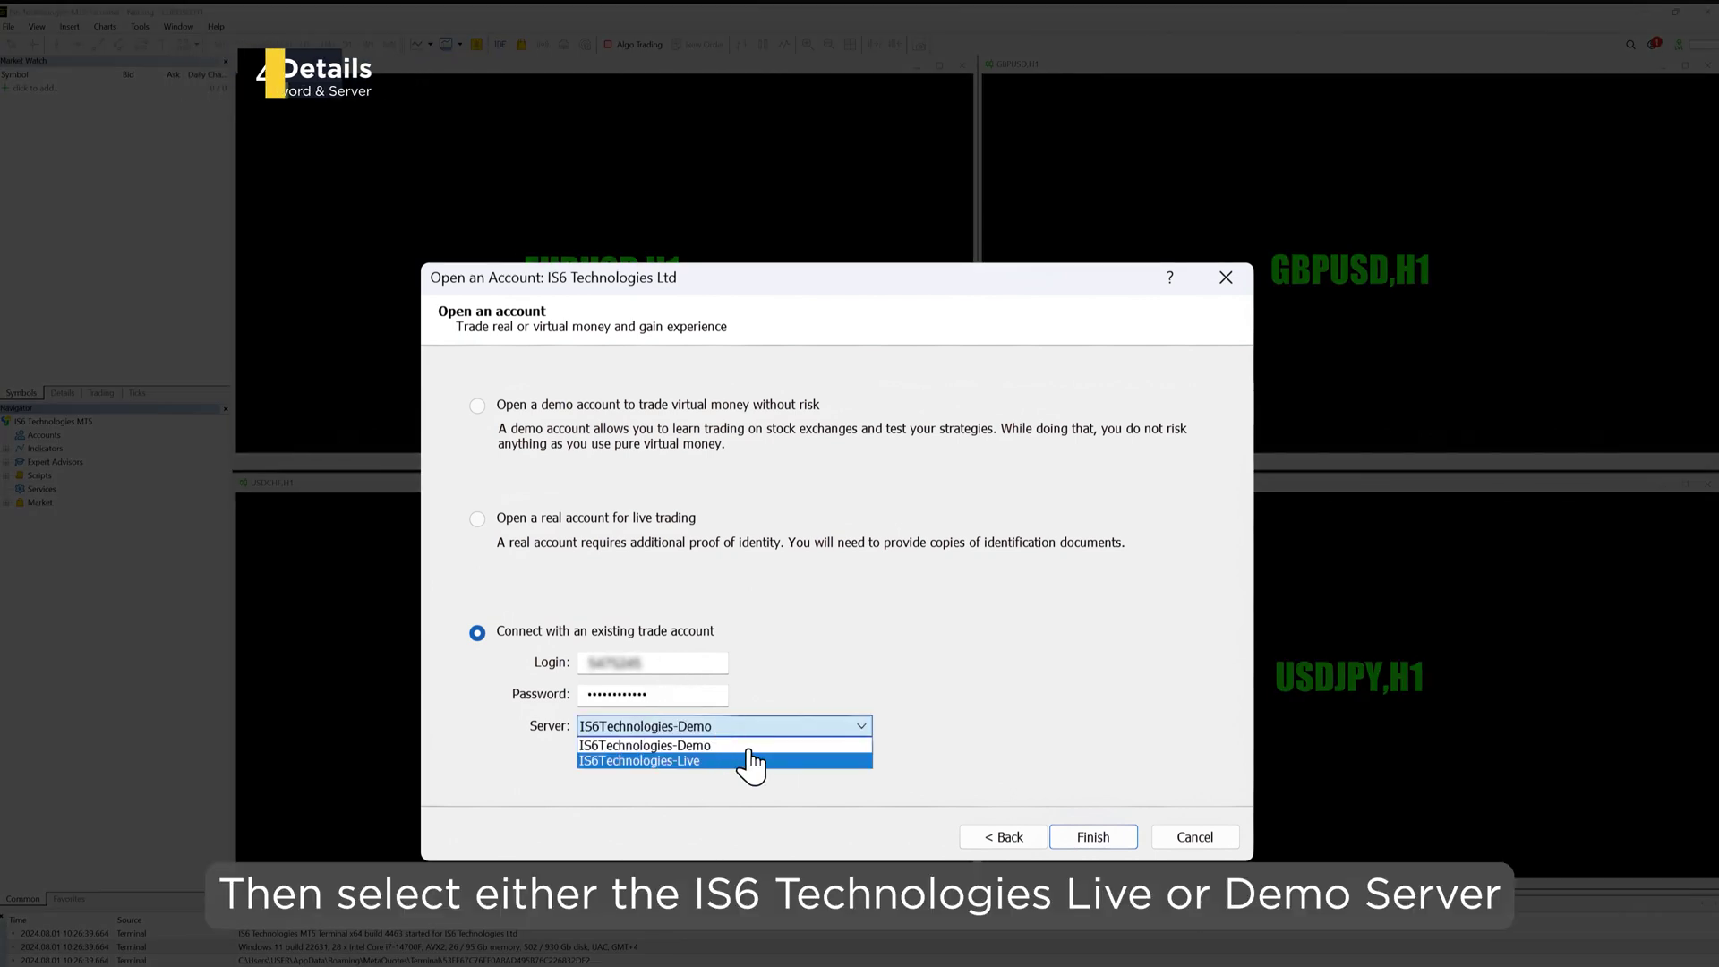
Step: Pick the IS6Technologies-Live server and log in with the existing account details
click(757, 762)
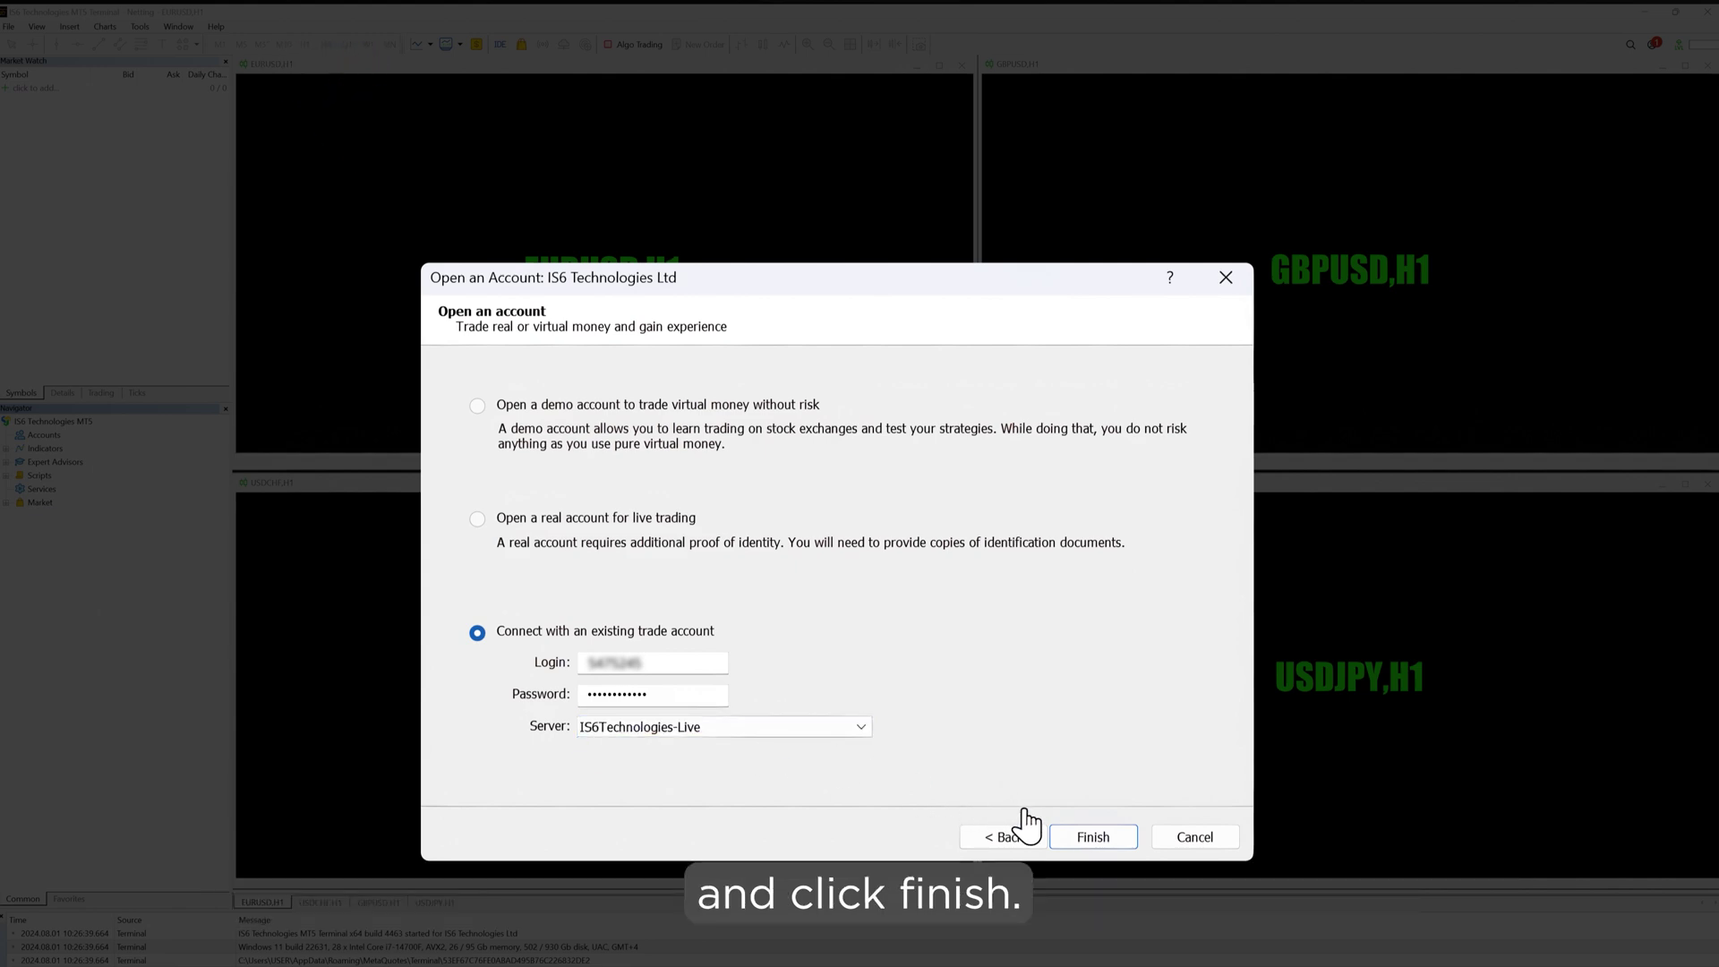
click(1092, 836)
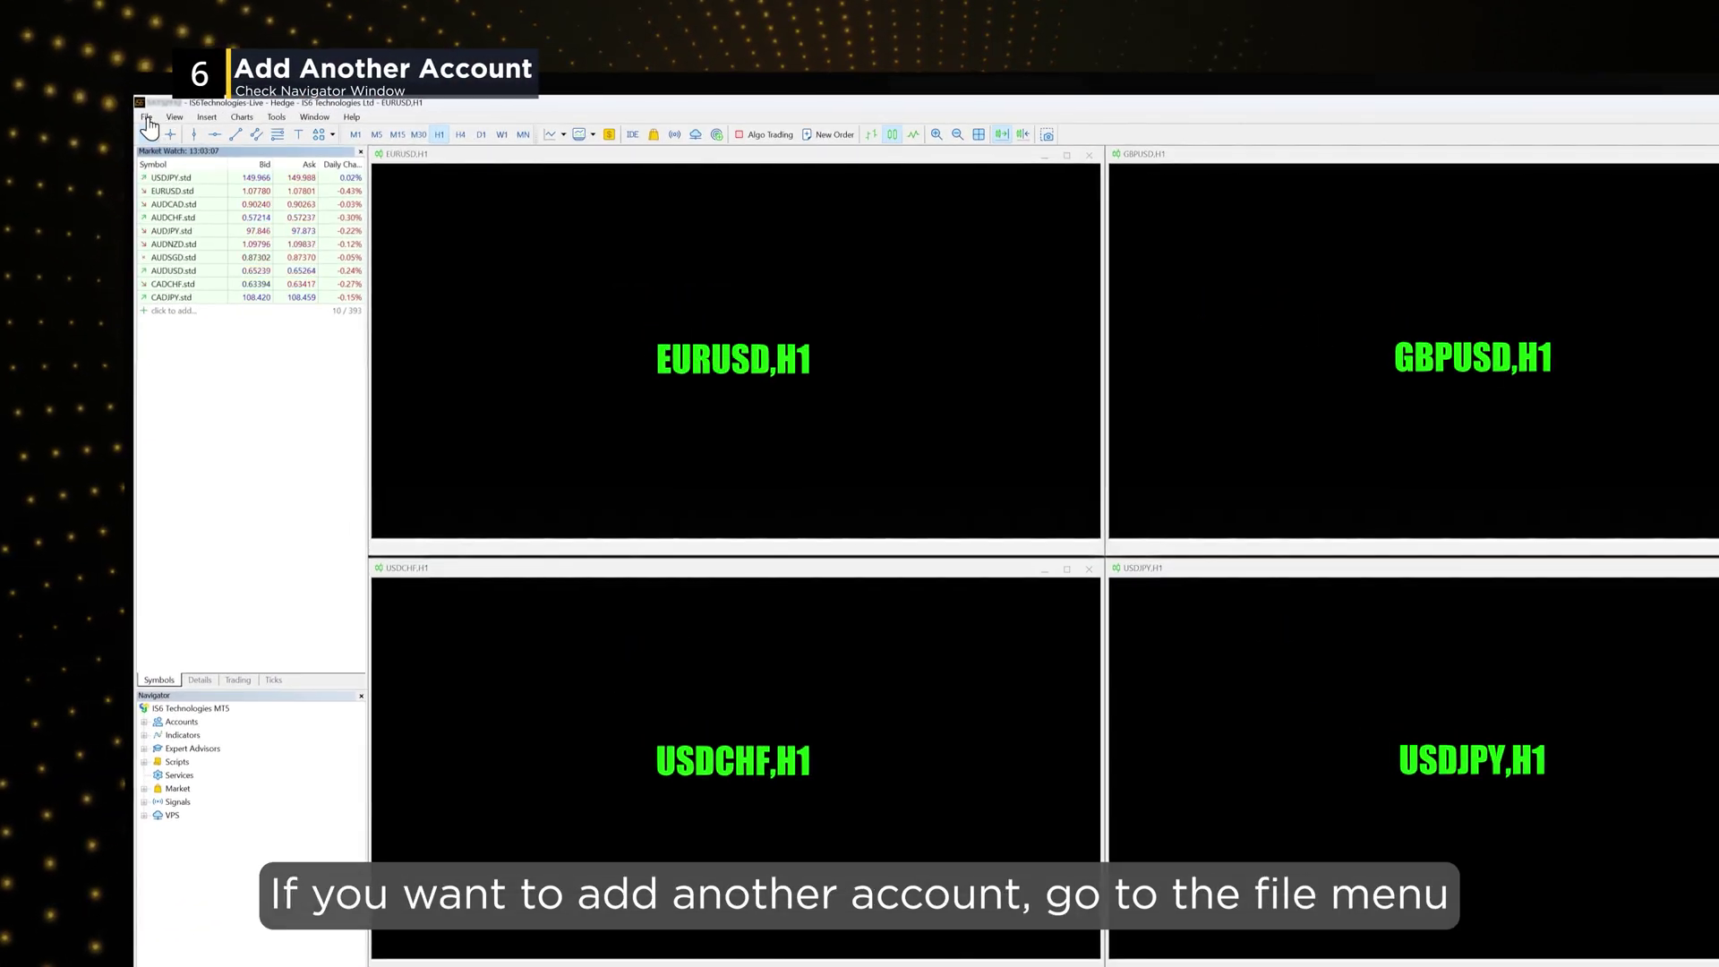
Step: Use File > Login to Trade Account to sign in to another account on IS6Technologies-Live
click(147, 116)
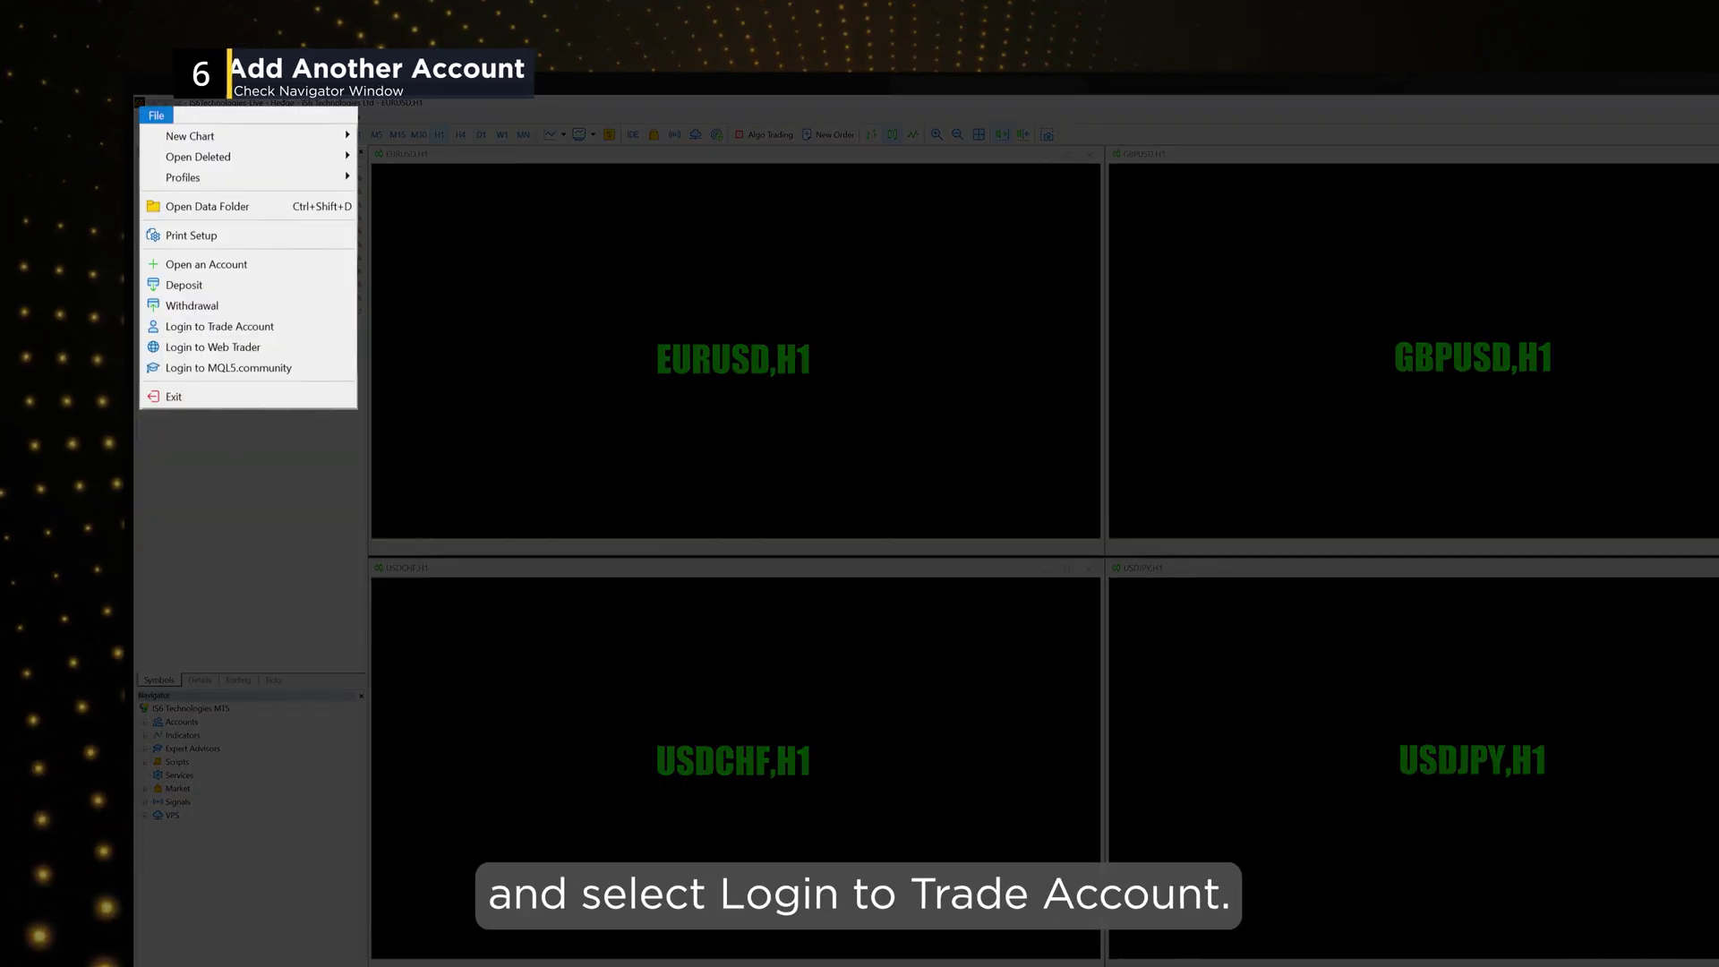
click(219, 326)
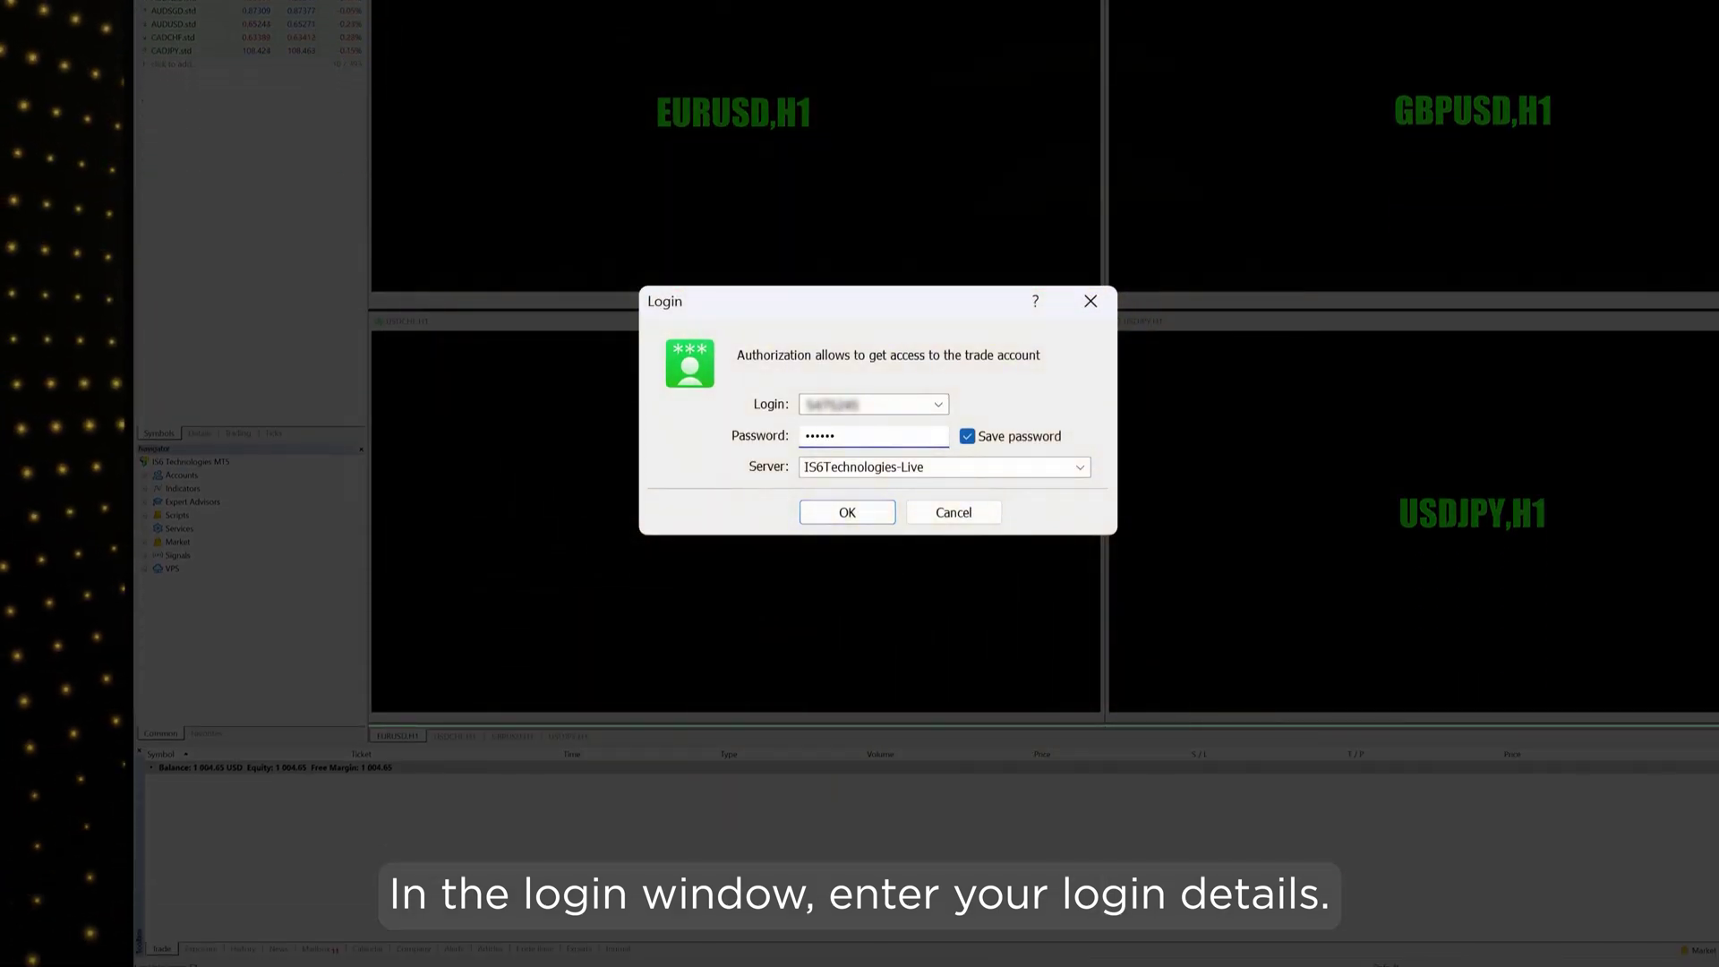
click(1081, 466)
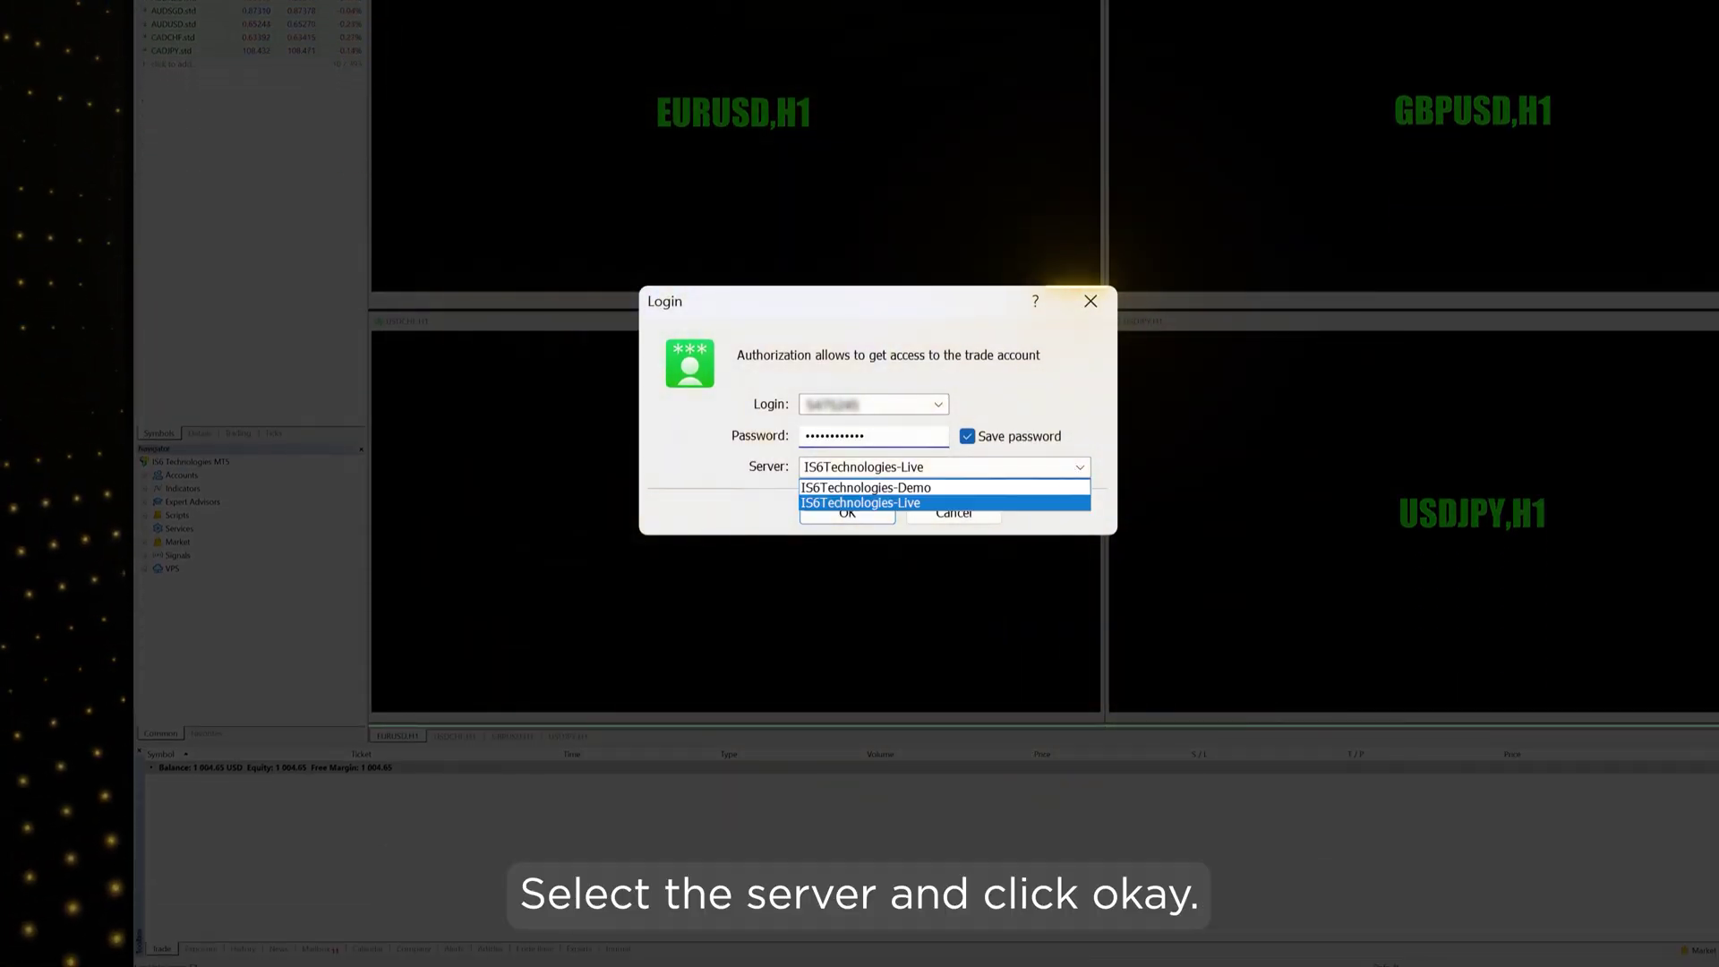
click(848, 511)
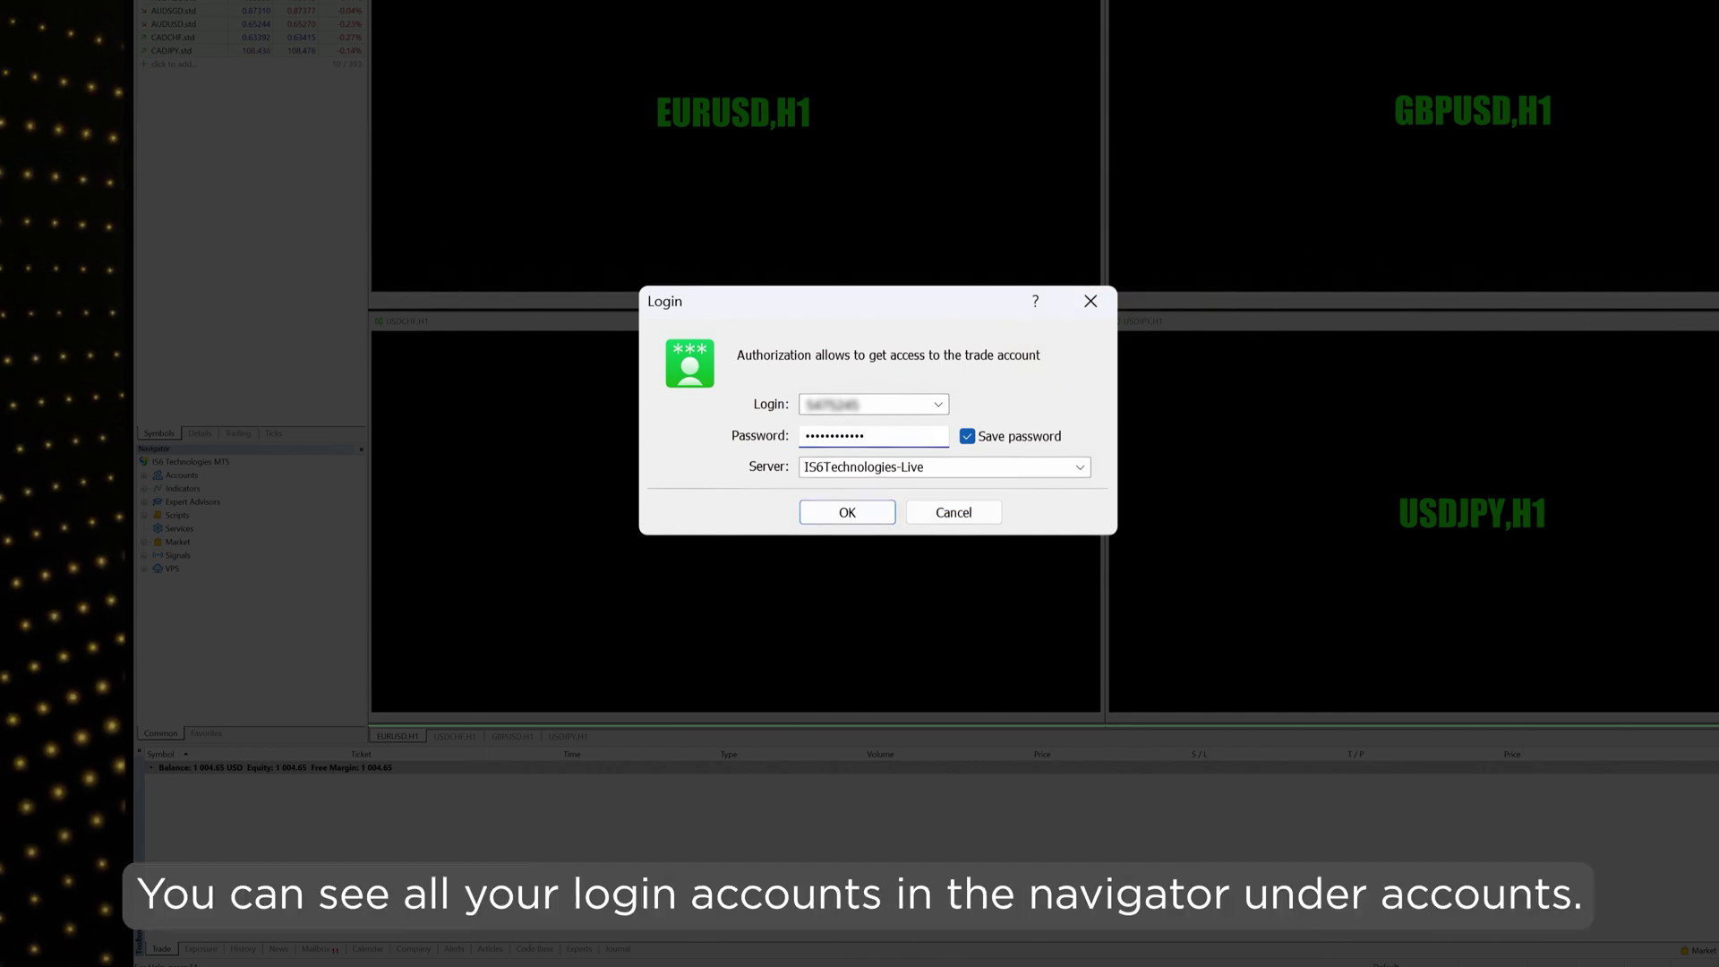